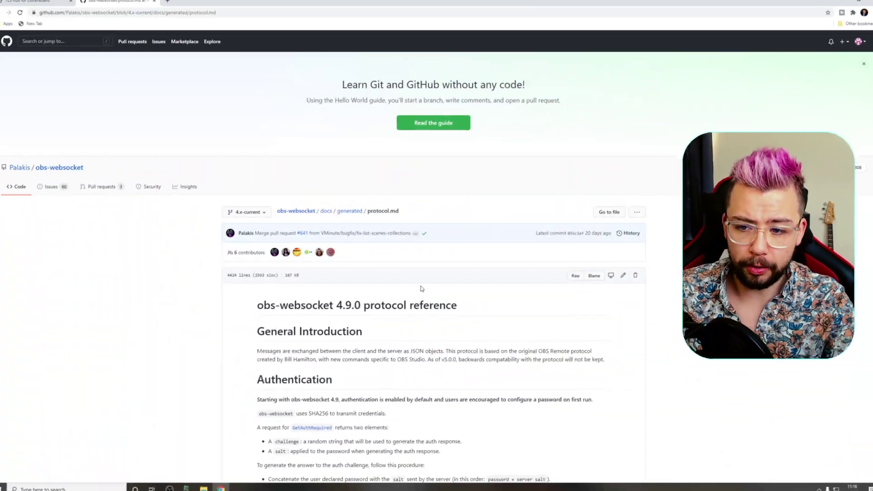
# Scroll past Authentication to the protocol.md Table of Contents lists of source and media events and requests
pyautogui.scroll(-3, 412, 293)
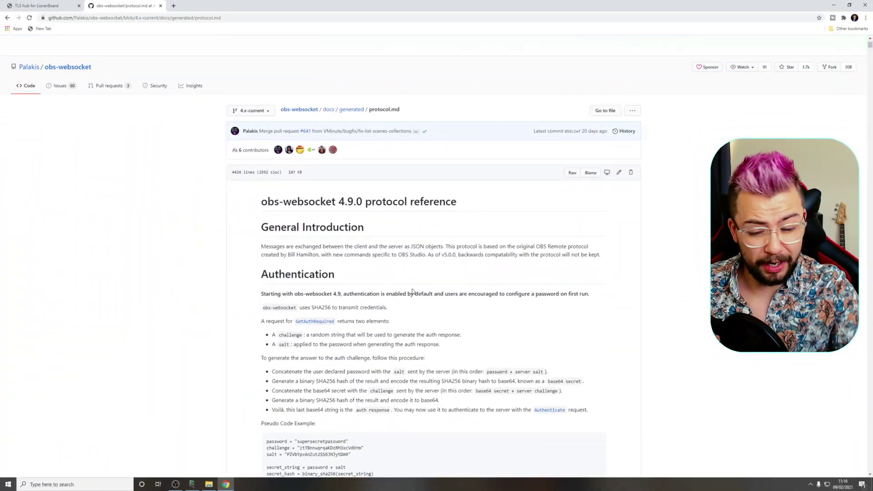
pyautogui.scroll(-2, 398, 293)
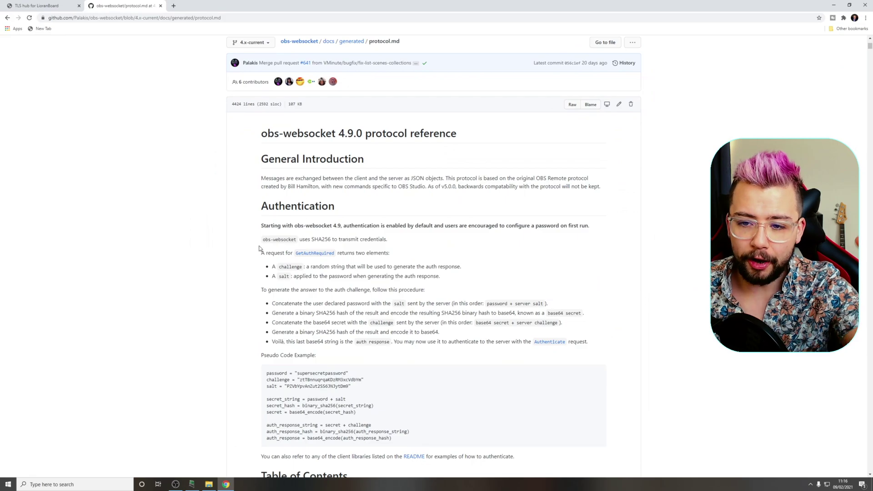
pyautogui.scroll(-15, 267, 251)
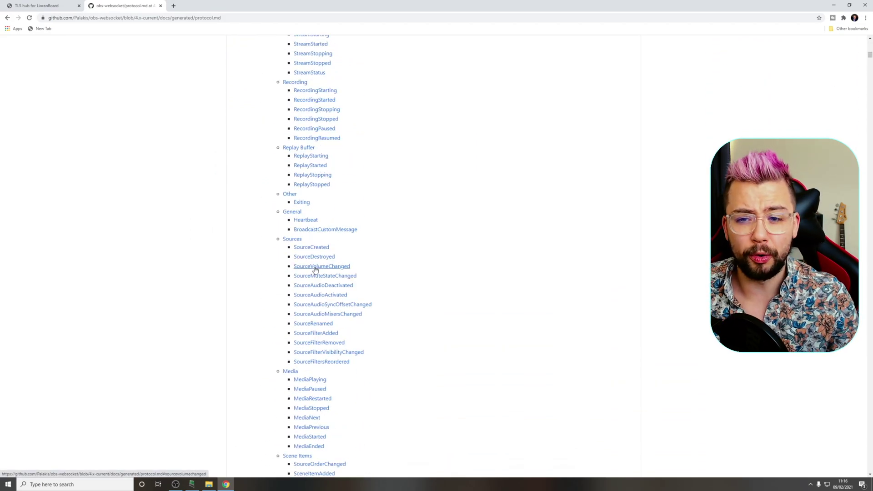
pyautogui.scroll(-5, 314, 270)
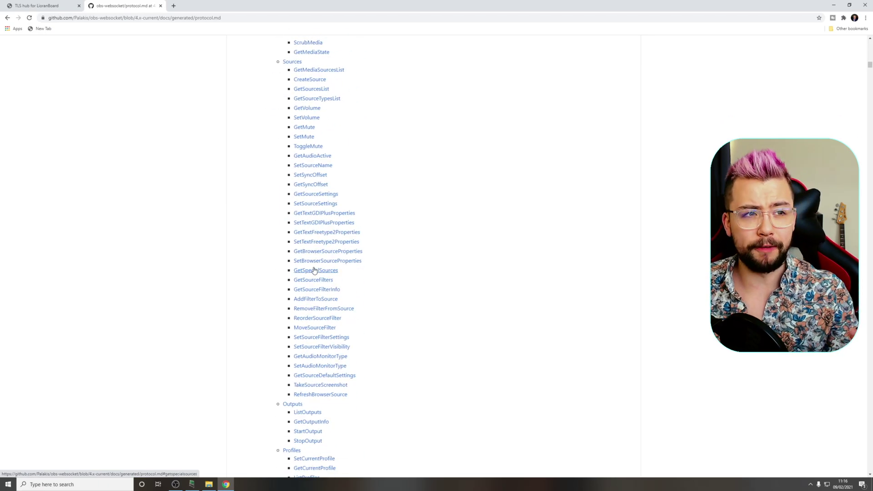
pyautogui.scroll(-1, 314, 270)
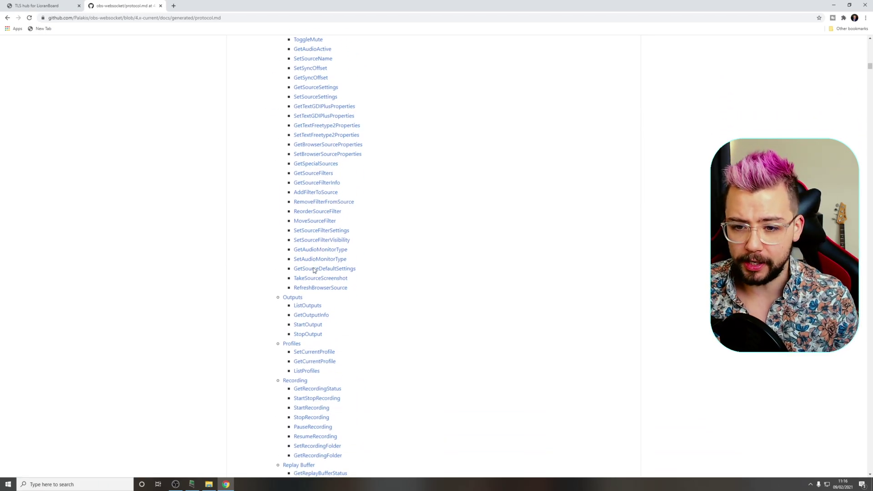
pyautogui.scroll(-15, 314, 271)
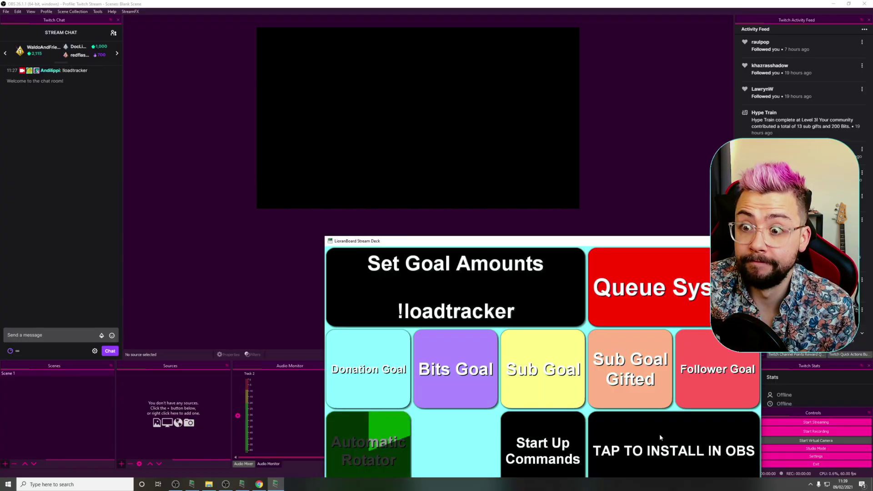
# Install the Goal Bar package into OBS and open the newly added Goal Bar scene
pyautogui.moveTo(568, 246); pyautogui.dragTo(535, 218)
pyautogui.click(639, 440)
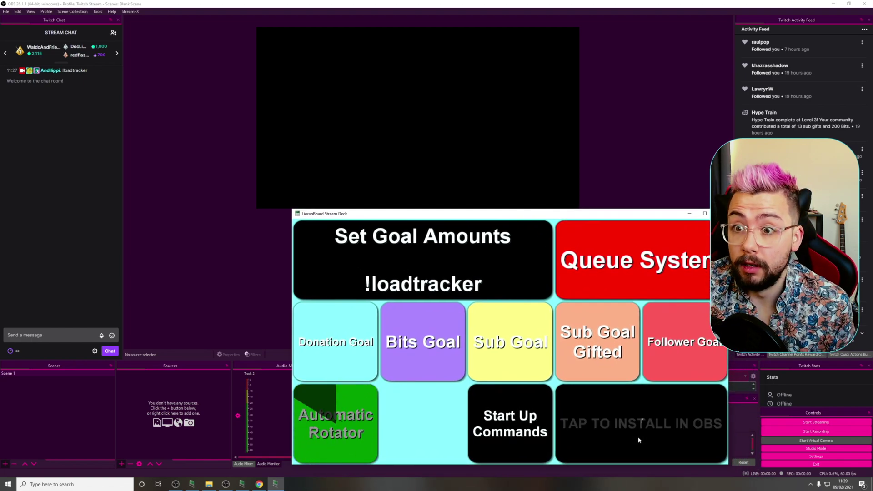
pyautogui.click(40, 380)
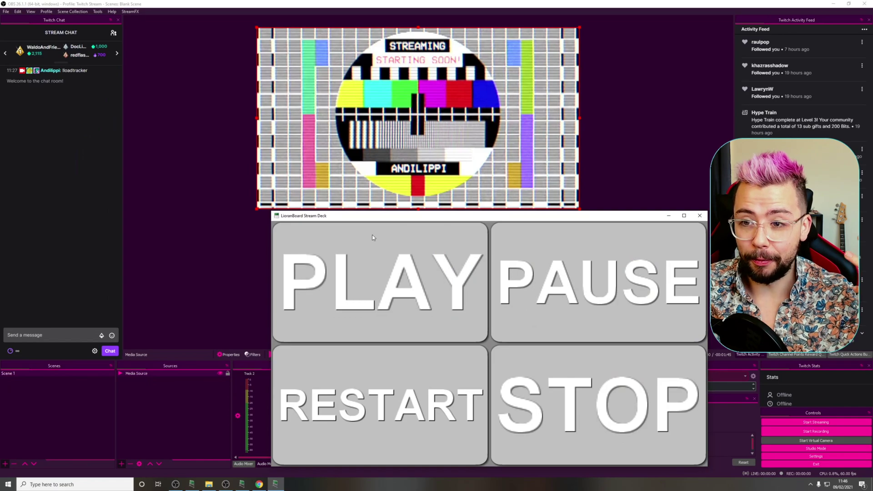
# Check the Media Source's file settings in its Properties and close them with OK
pyautogui.click(170, 392)
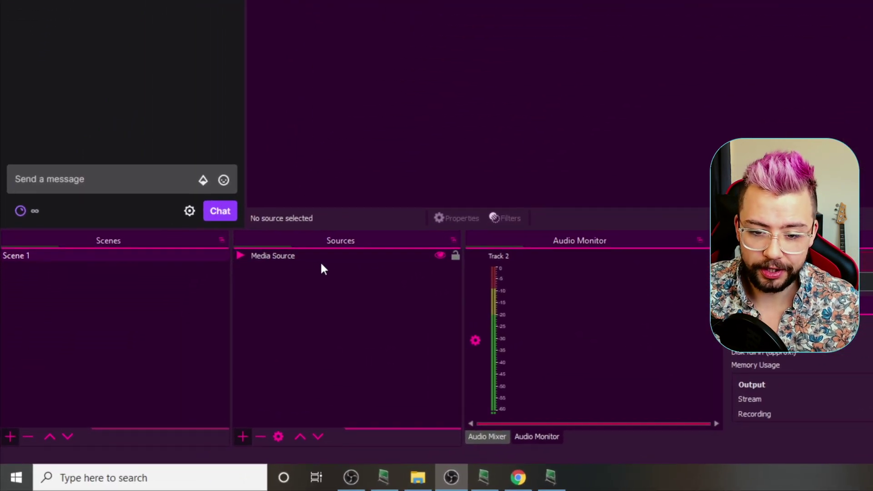
pyautogui.doubleClick(319, 261)
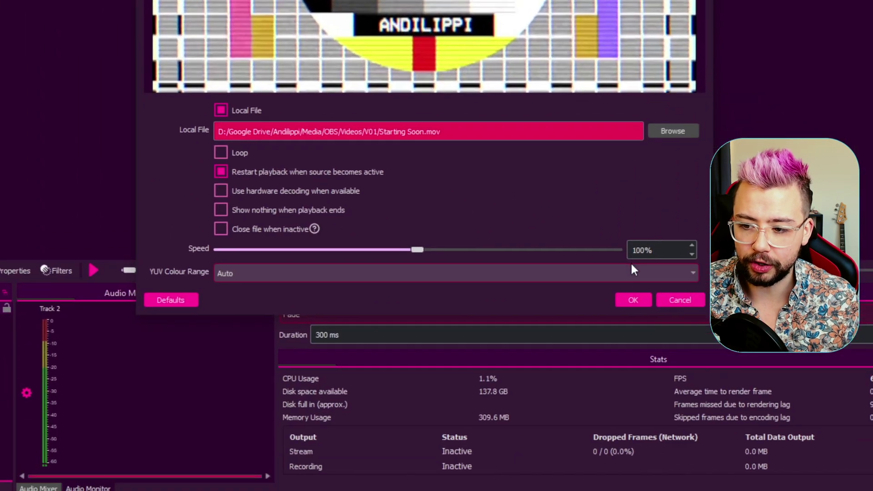
pyautogui.click(787, 413)
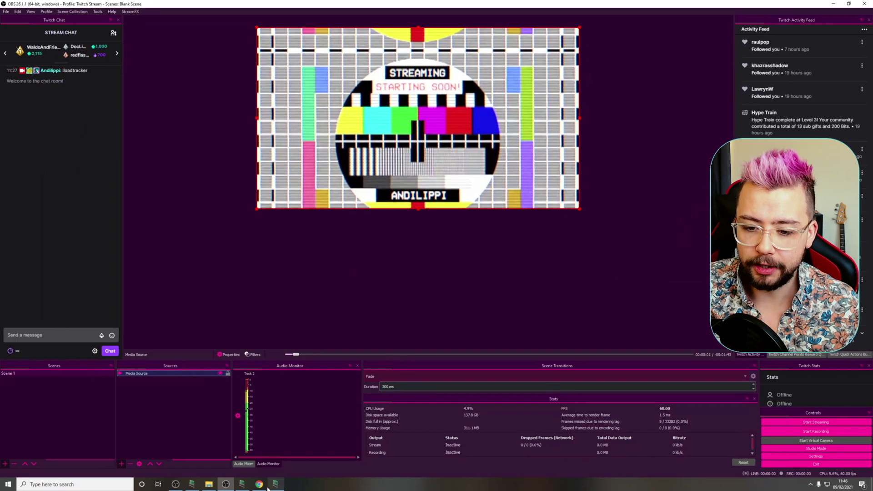
# Test the deck's PAUSE, PLAY, STOP and RESTART buttons on the Starting Soon clip
pyautogui.click(276, 484)
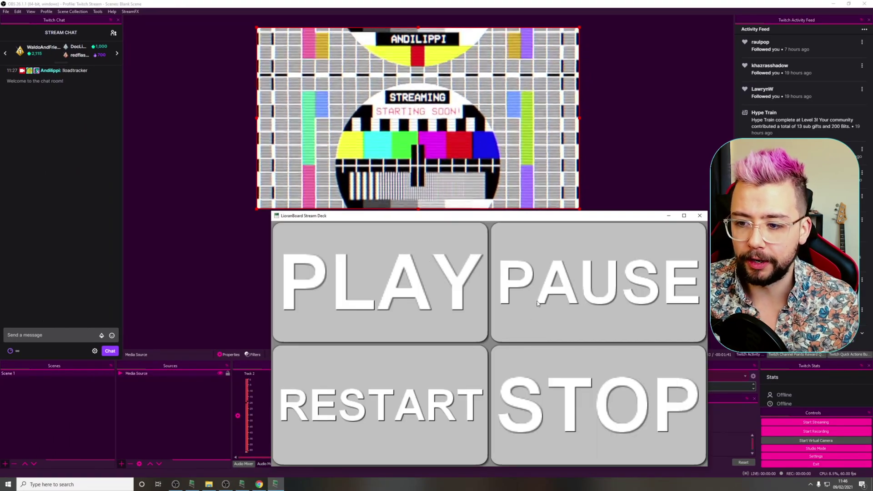
pyautogui.click(537, 304)
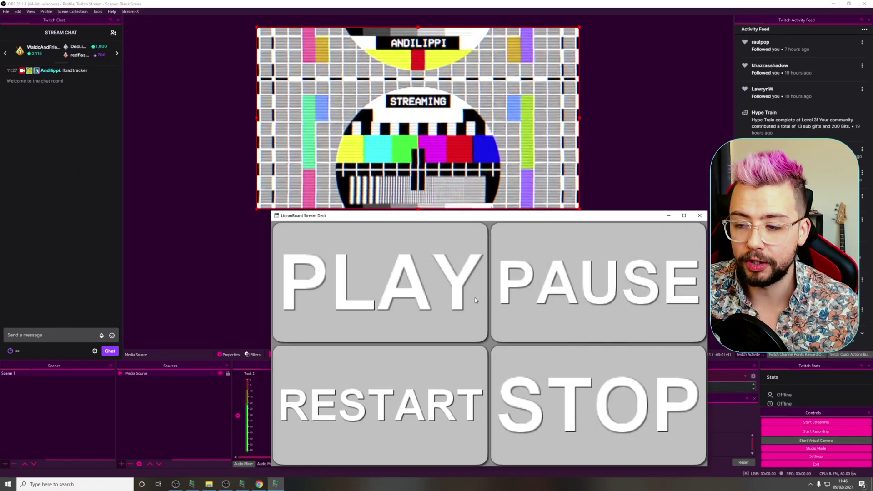
pyautogui.click(382, 283)
pyautogui.click(571, 298)
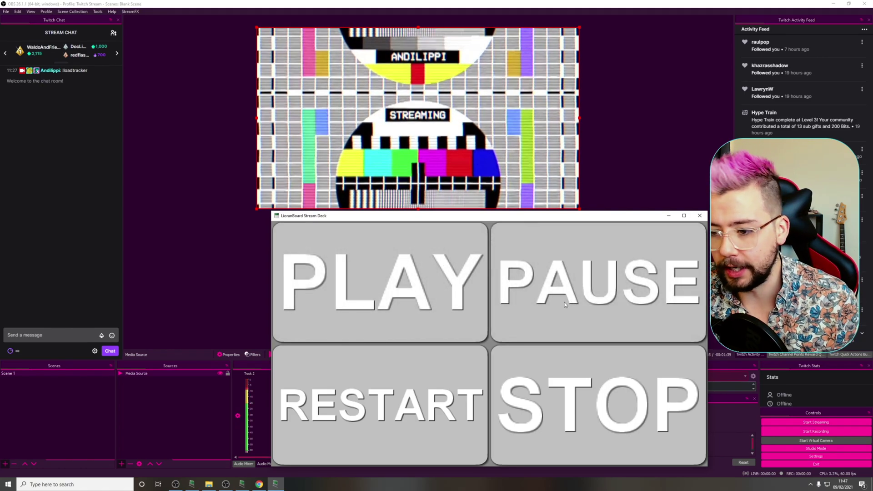
pyautogui.click(573, 418)
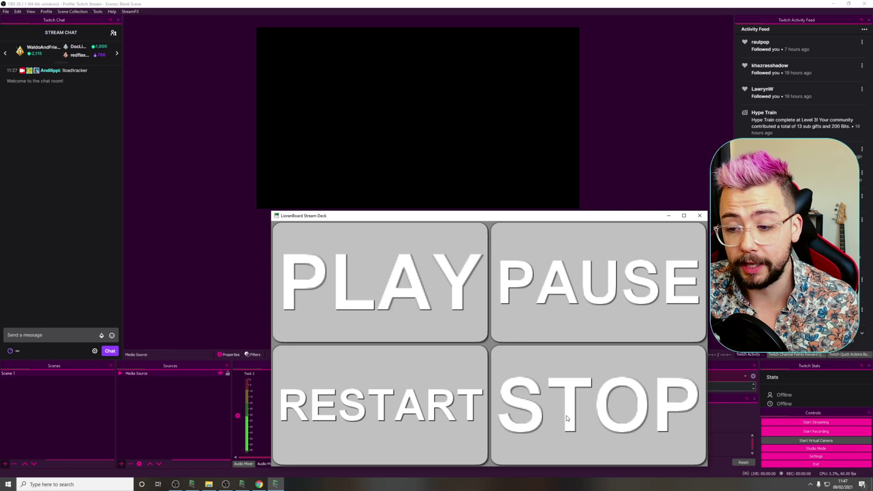
pyautogui.click(399, 390)
pyautogui.click(598, 286)
pyautogui.click(454, 278)
pyautogui.click(584, 282)
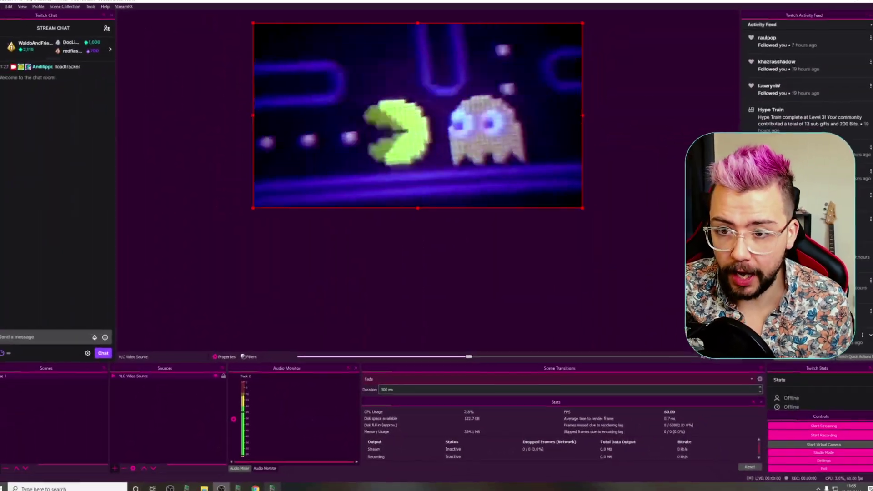
# Let the VLC Video Source play the retro arcade clip in the OBS scene
pyautogui.moveTo(271, 490)
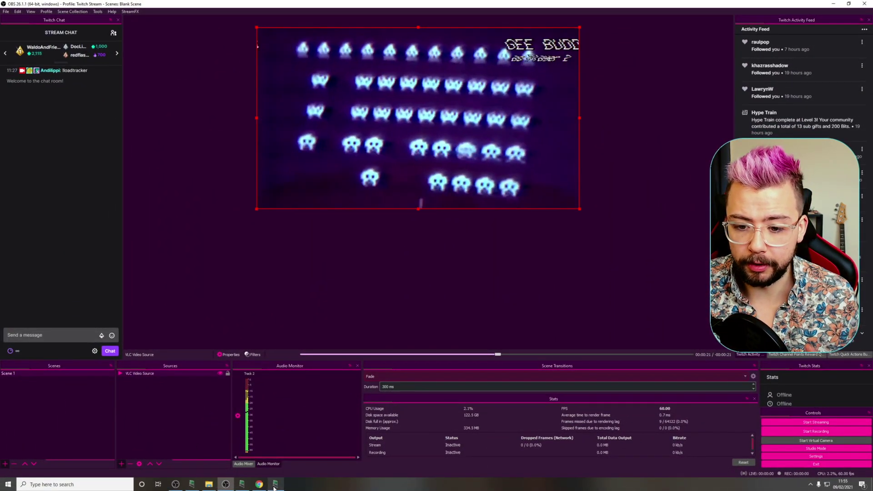
# Play the VLC source, skip NEXT and PREVIOUS through clips, then pause, resume, stop and restart
pyautogui.click(274, 484)
pyautogui.moveTo(368, 211); pyautogui.dragTo(382, 263)
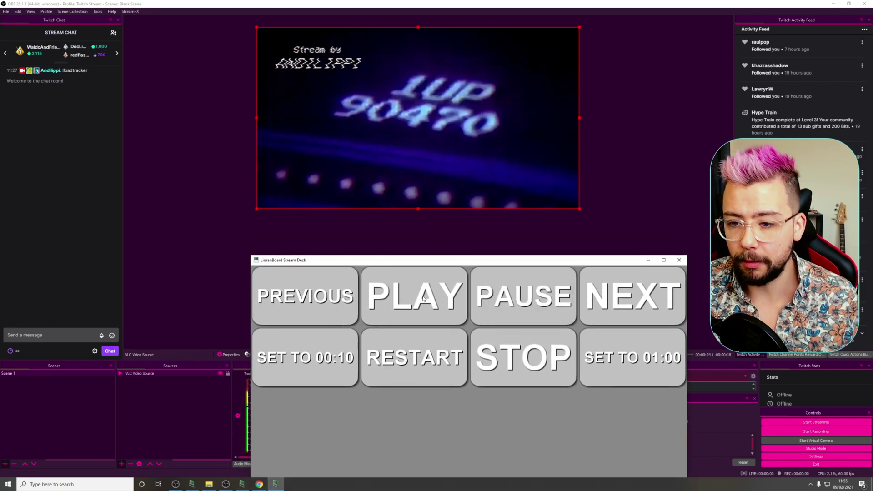
pyautogui.click(423, 298)
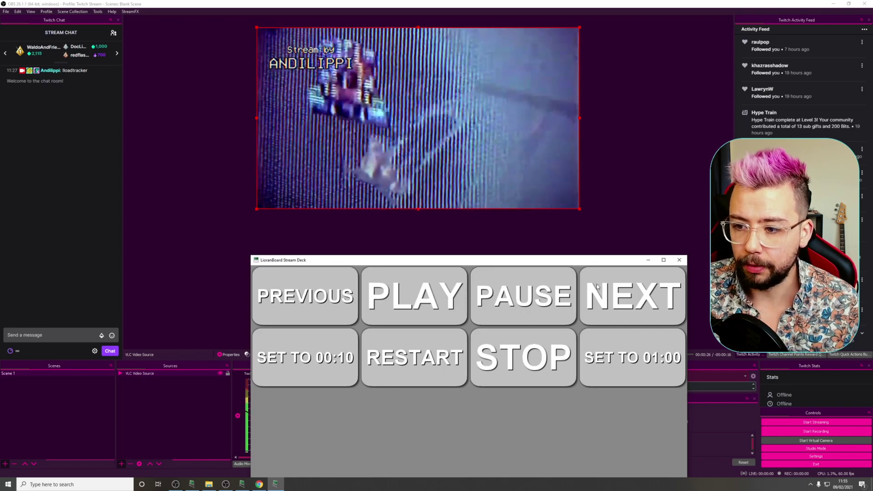
pyautogui.click(597, 286)
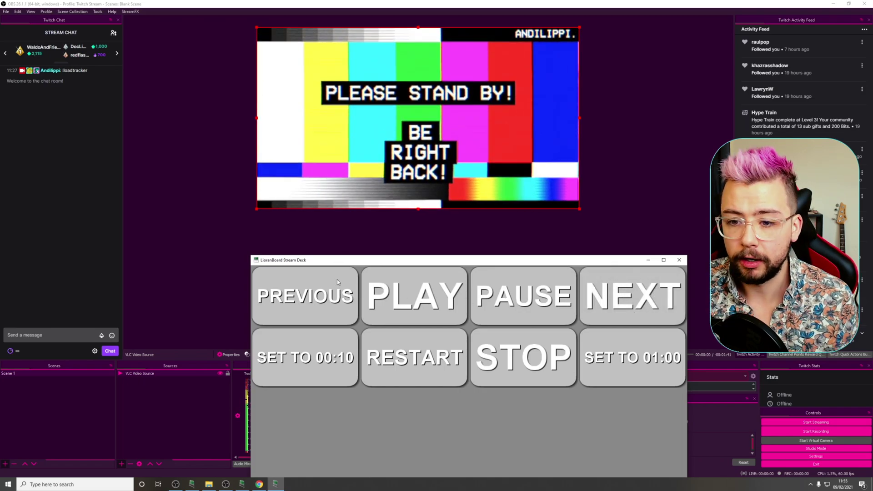
pyautogui.click(337, 280)
pyautogui.click(325, 294)
pyautogui.click(326, 295)
pyautogui.click(325, 294)
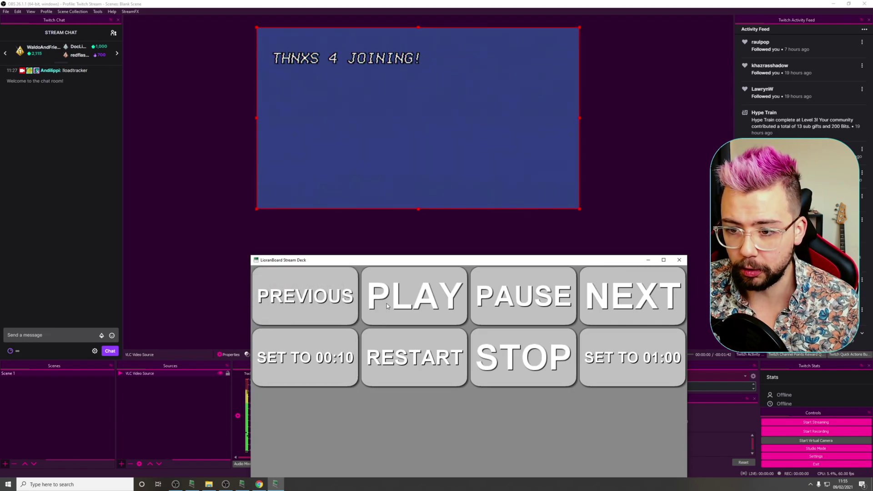
pyautogui.click(545, 300)
pyautogui.click(430, 296)
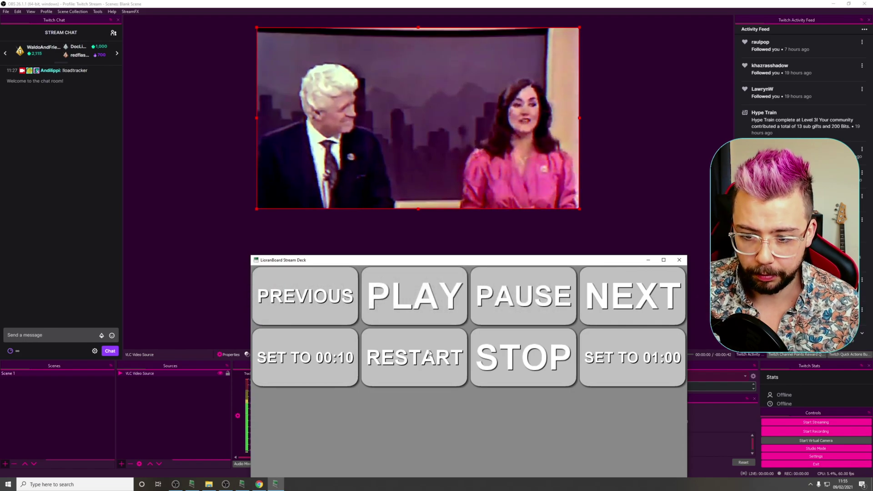
pyautogui.click(523, 359)
pyautogui.click(440, 360)
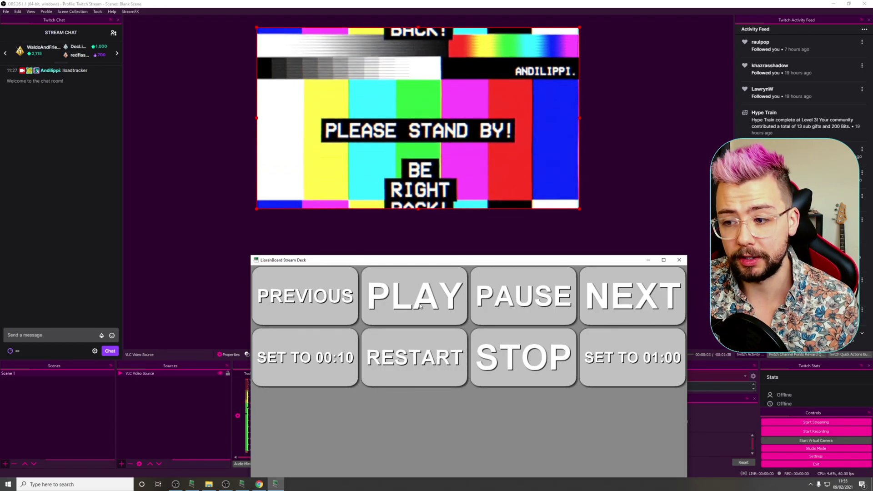
# Jump VLC playback to 00:10 and 01:00, skipping to the next clip between jumps
pyautogui.moveTo(480, 256); pyautogui.dragTo(433, 230)
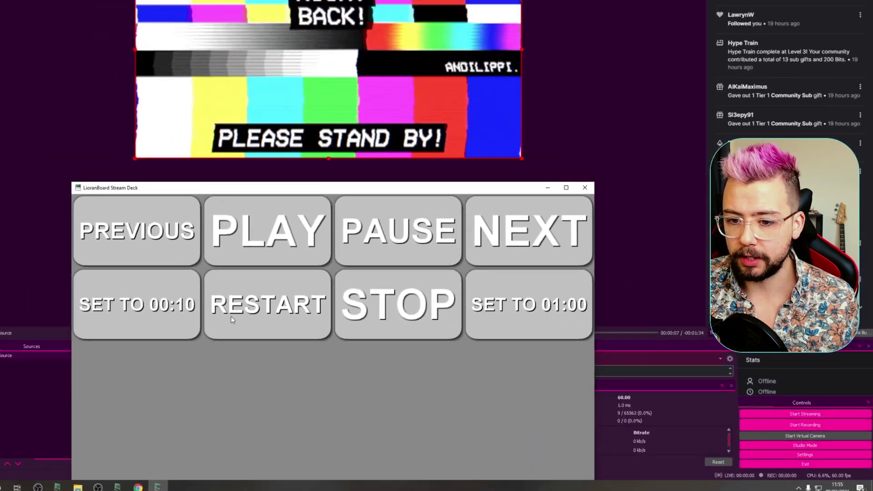
pyautogui.click(173, 310)
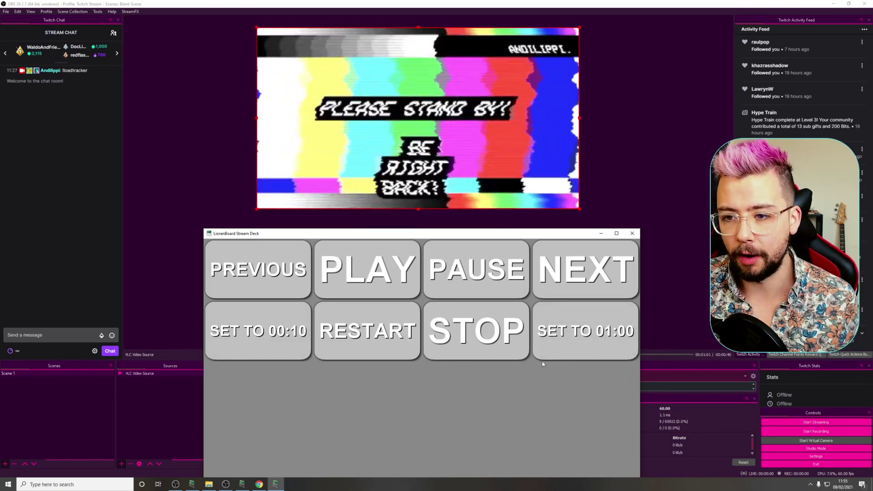
pyautogui.click(289, 332)
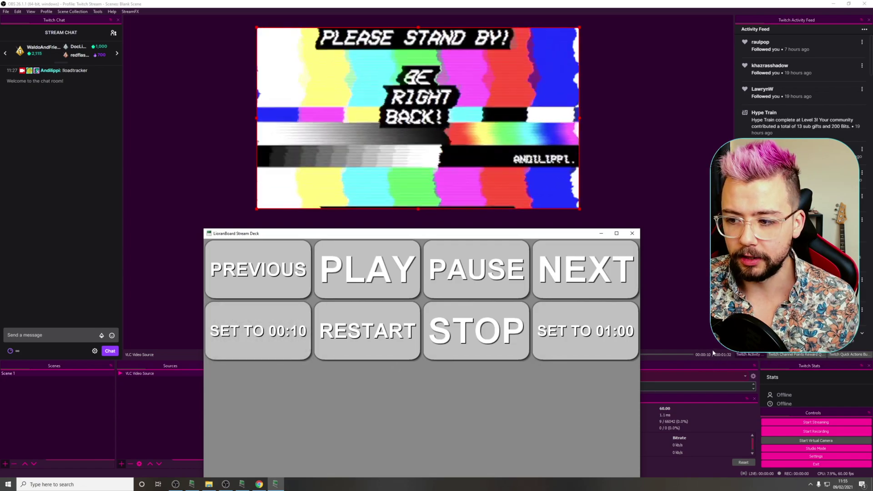
pyautogui.click(585, 268)
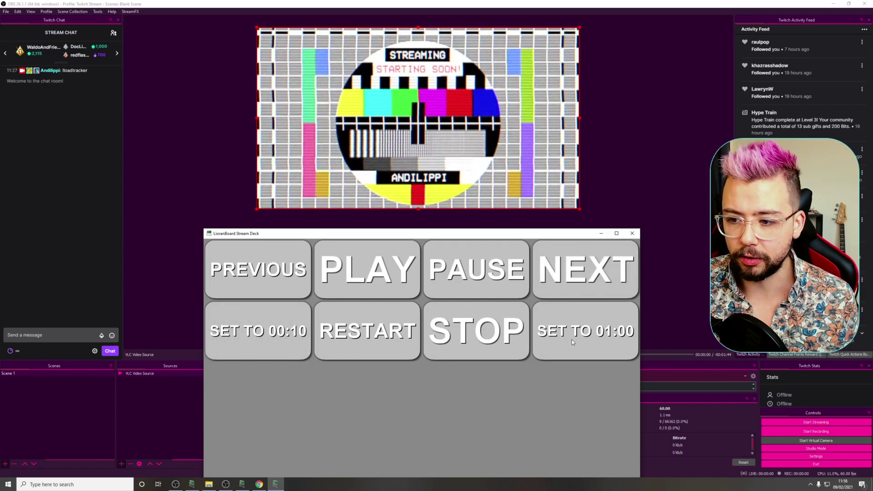
pyautogui.click(585, 345)
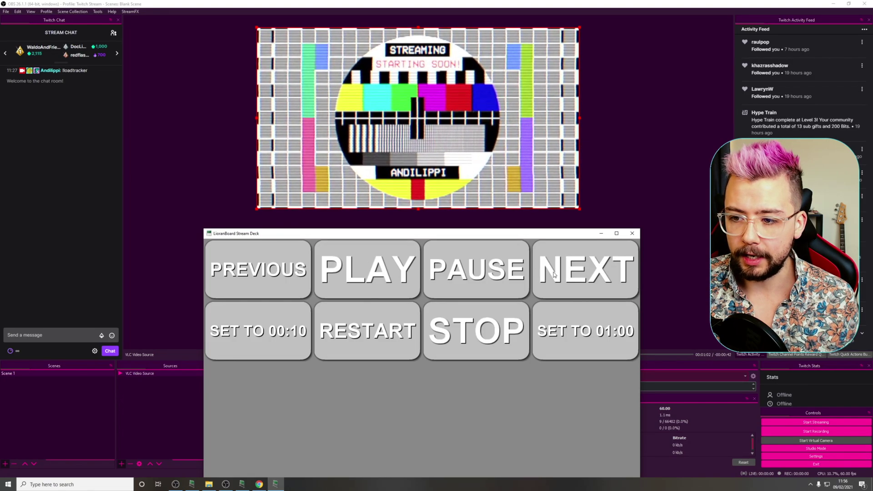
pyautogui.click(554, 272)
pyautogui.click(250, 325)
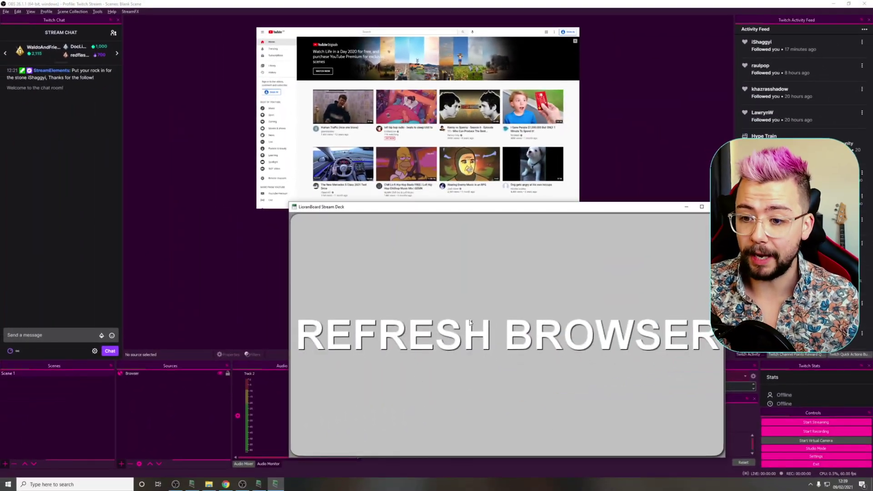
# Press REFRESH BROWSER on the deck to reload the YouTube browser source in OBS
pyautogui.click(203, 346)
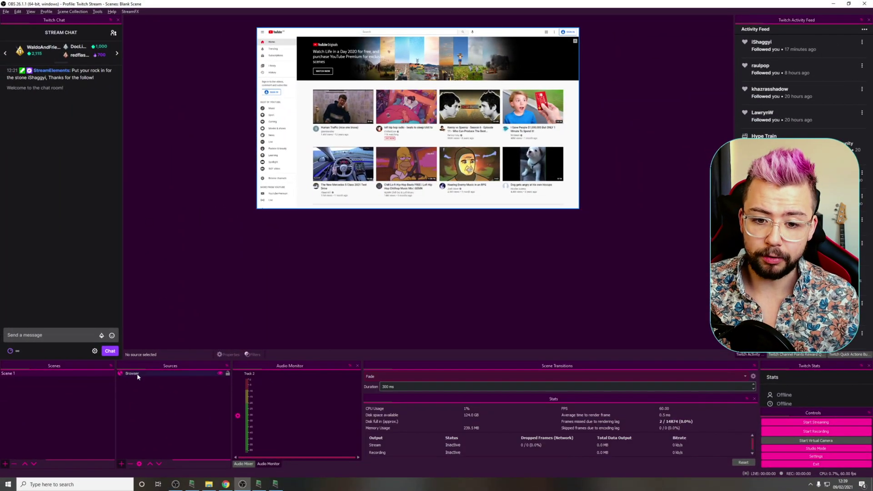
pyautogui.click(275, 484)
pyautogui.click(498, 329)
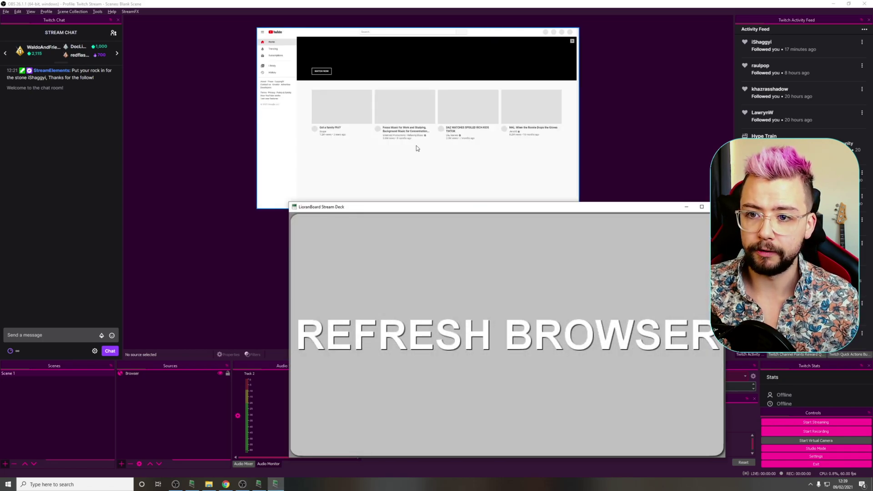